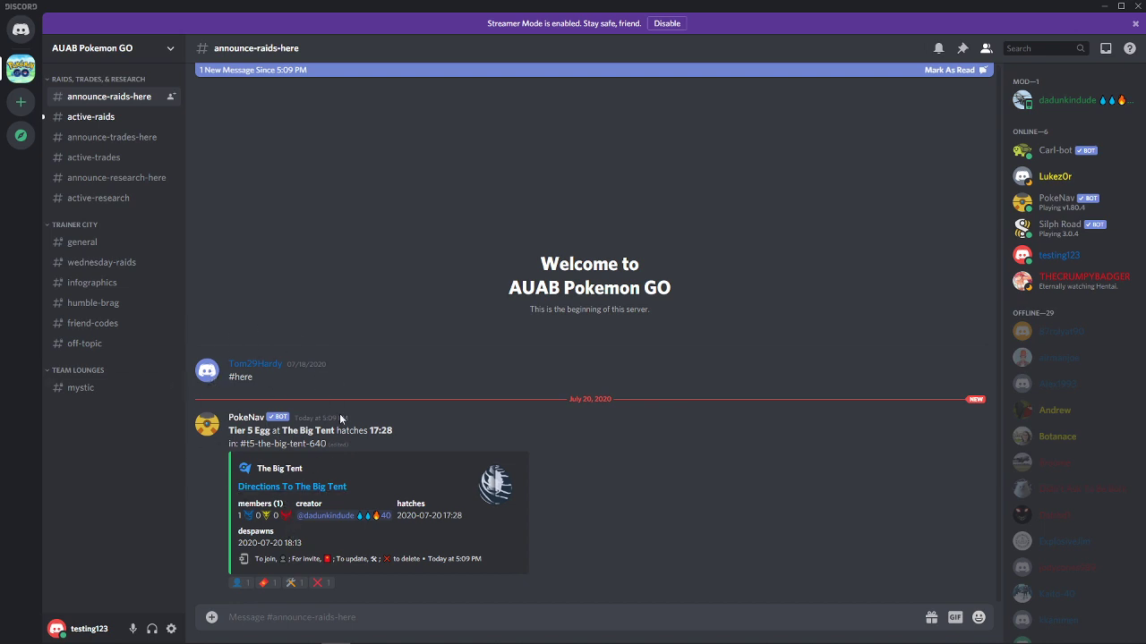
Step: Join The Big Tent Tier 5 raid using the join reaction on its post in the active-raids channel
left_click(98, 117)
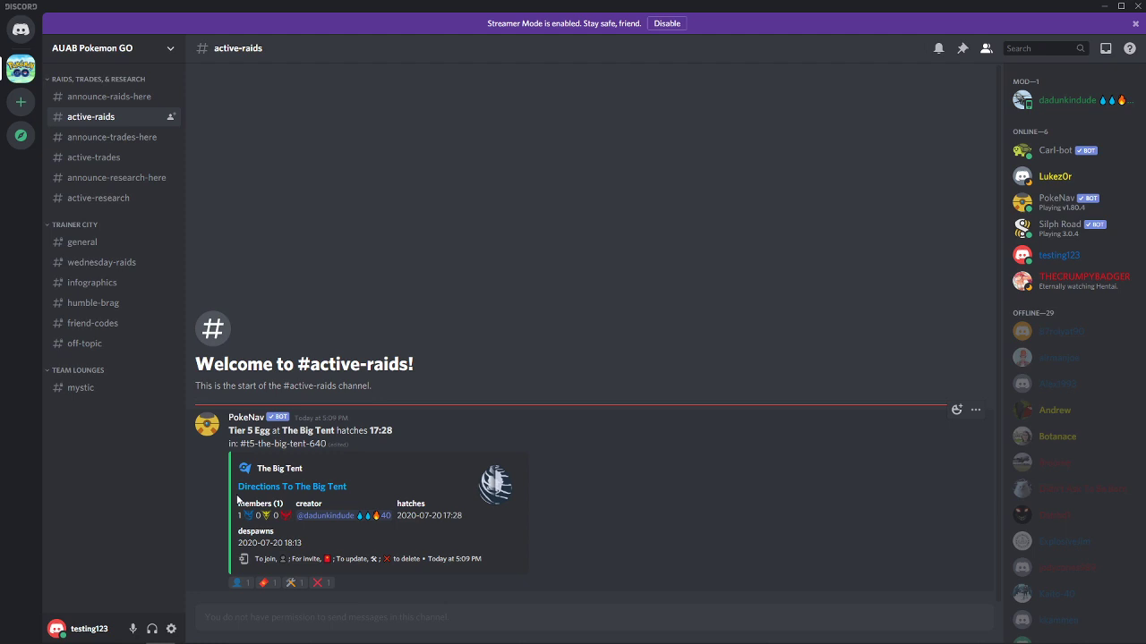
mouse_move(241, 588)
left_click(238, 585)
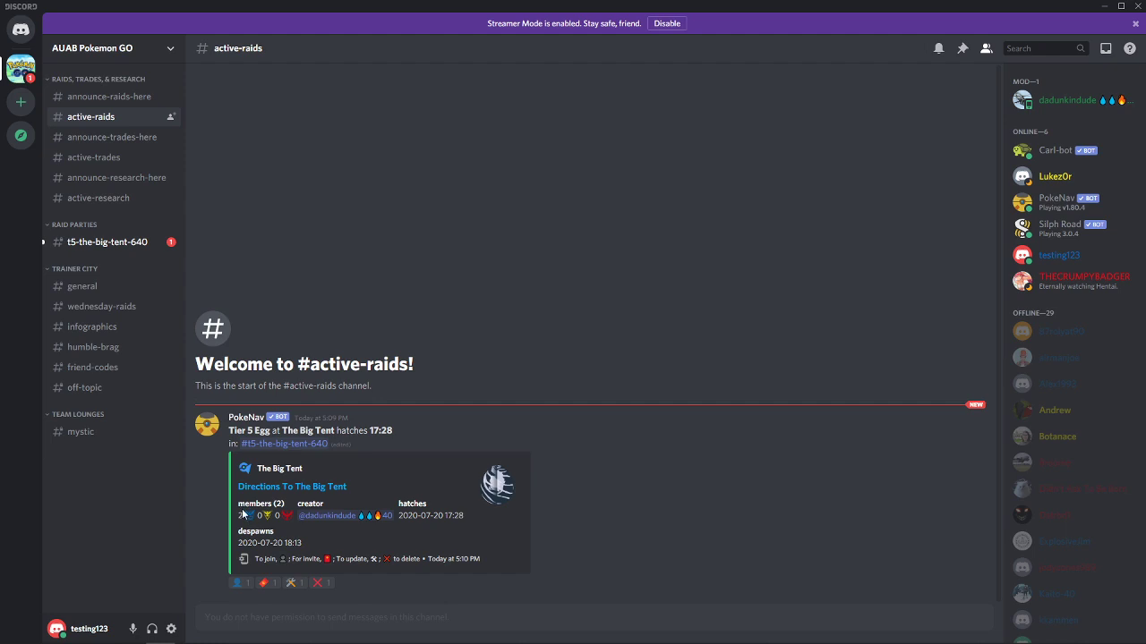
Step: In the t5-the-big-tent-640 channel, toggle the invite reaction on the raid post on and off, and leave the raid with $BYE
left_click(93, 246)
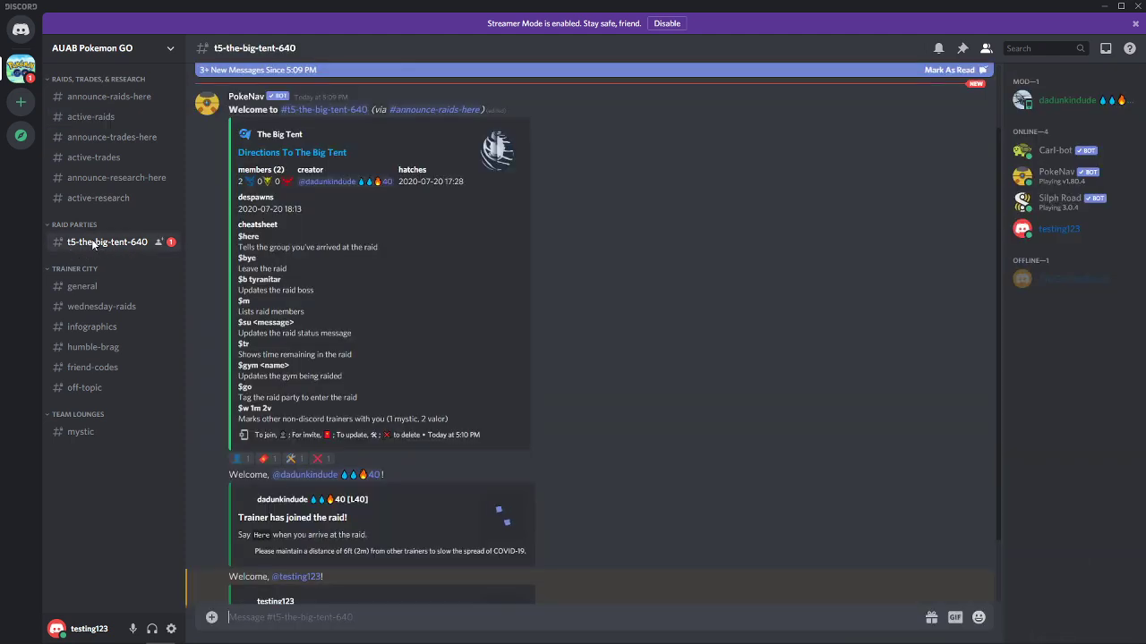
scroll(275, 351, "down", 2)
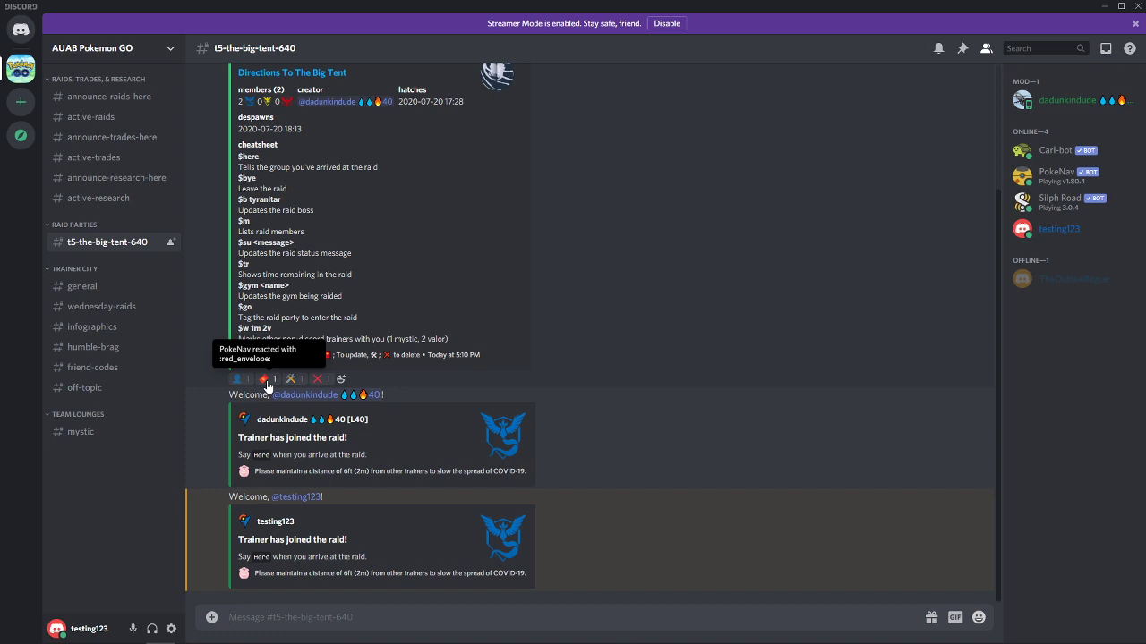
left_click(266, 381)
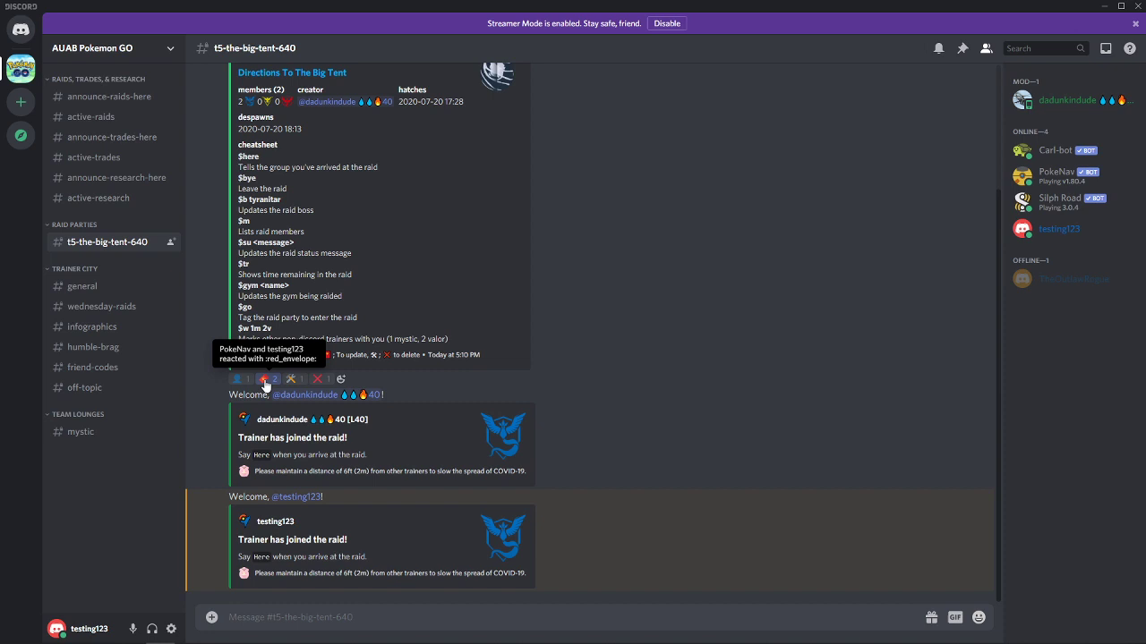
left_click(266, 380)
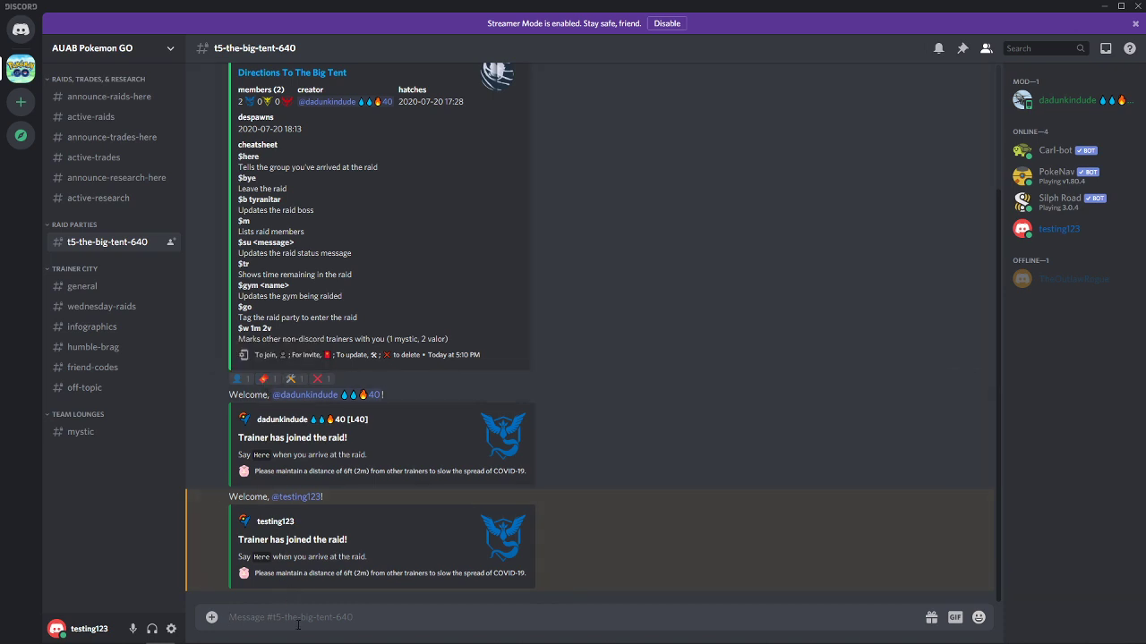
type("$BYE")
key("Return")
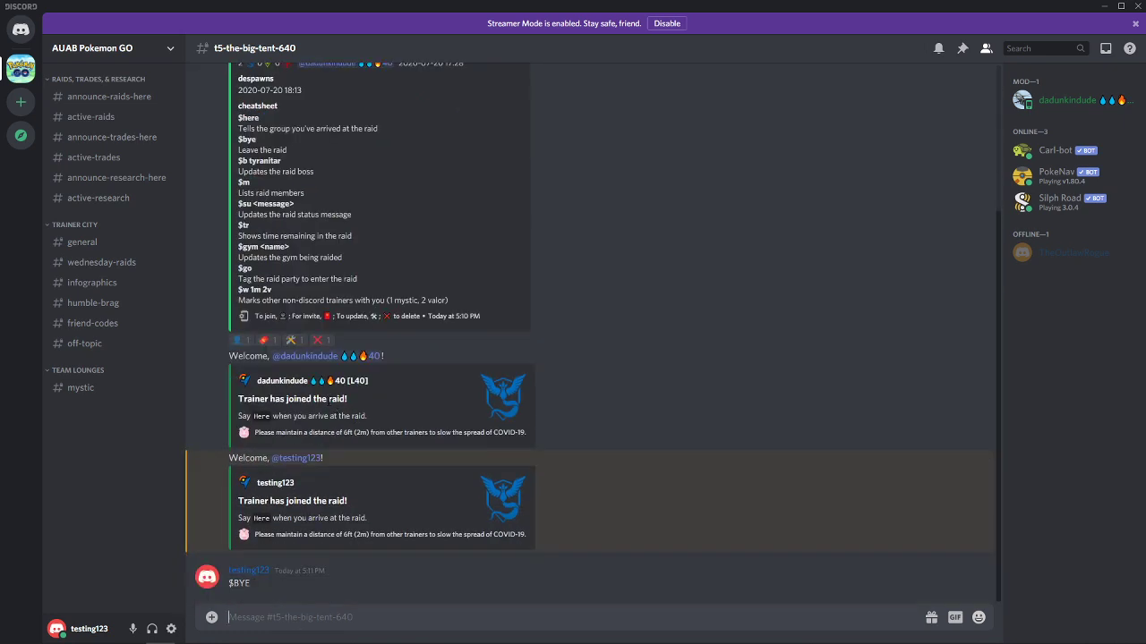
left_click(271, 345)
mouse_move(247, 347)
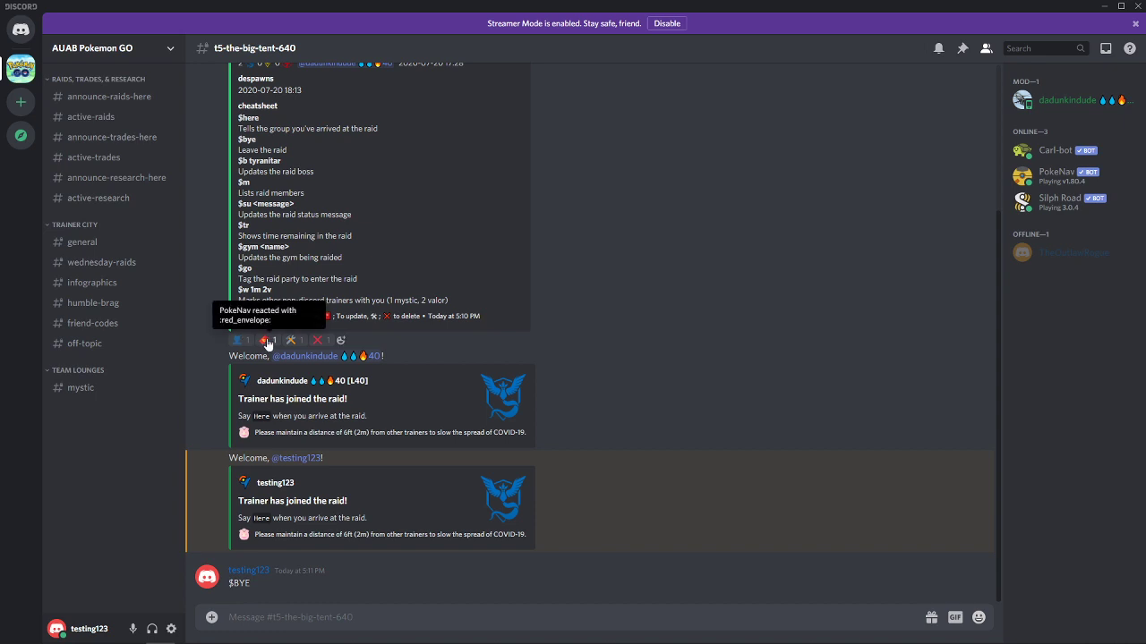
scroll(241, 335, "up", 3)
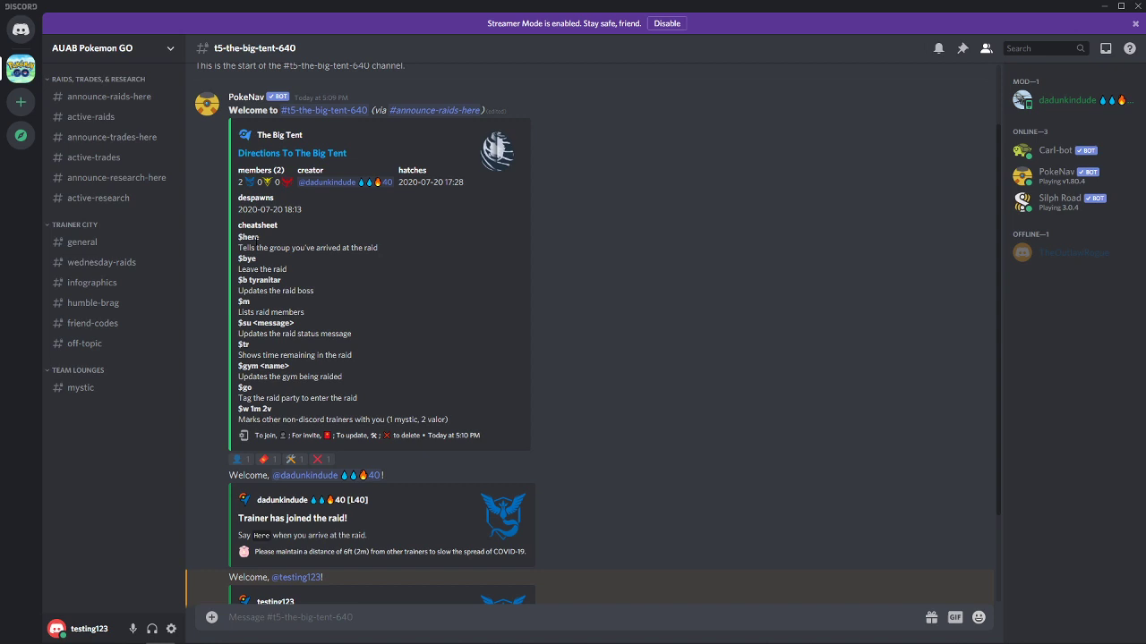
scroll(257, 237, "down", 2)
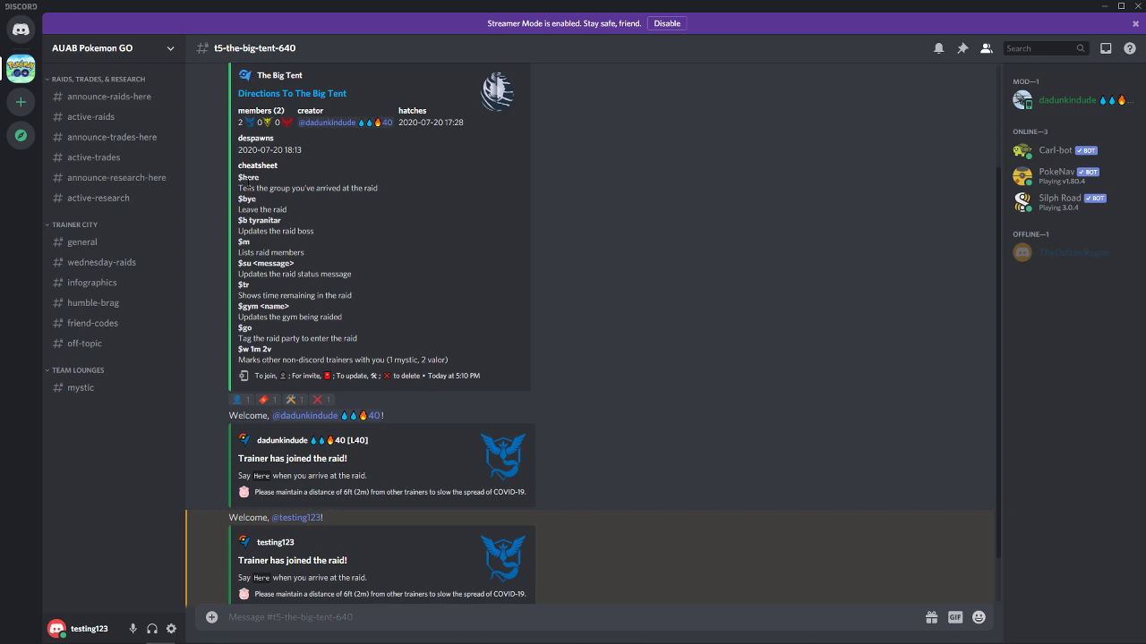
type("$BYE")
key("Return")
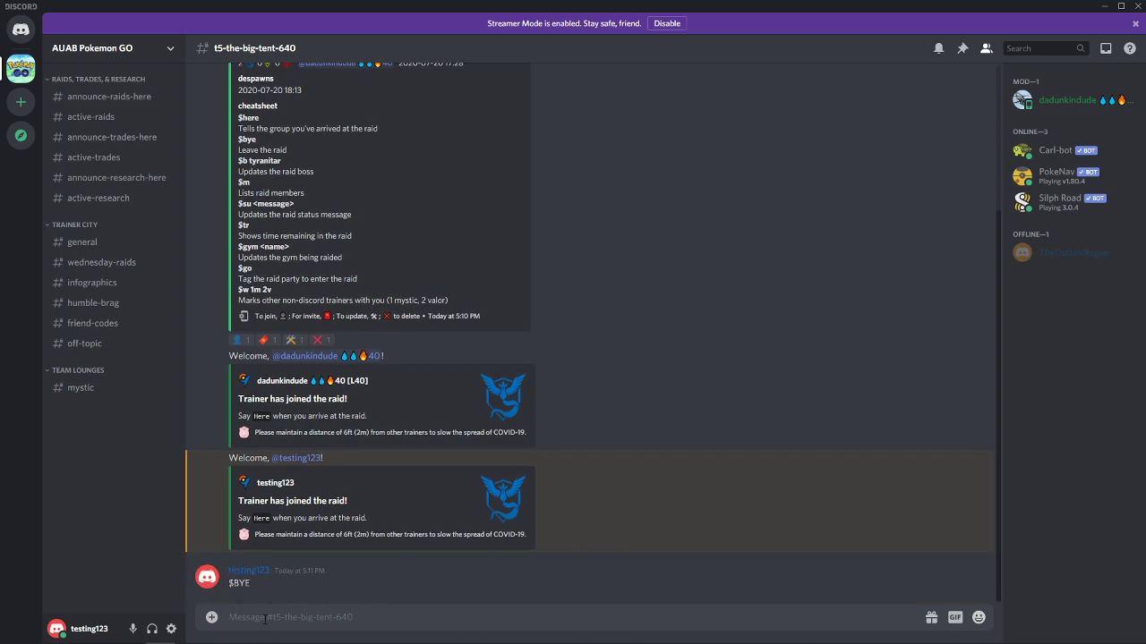
scroll(198, 289, "up", 3)
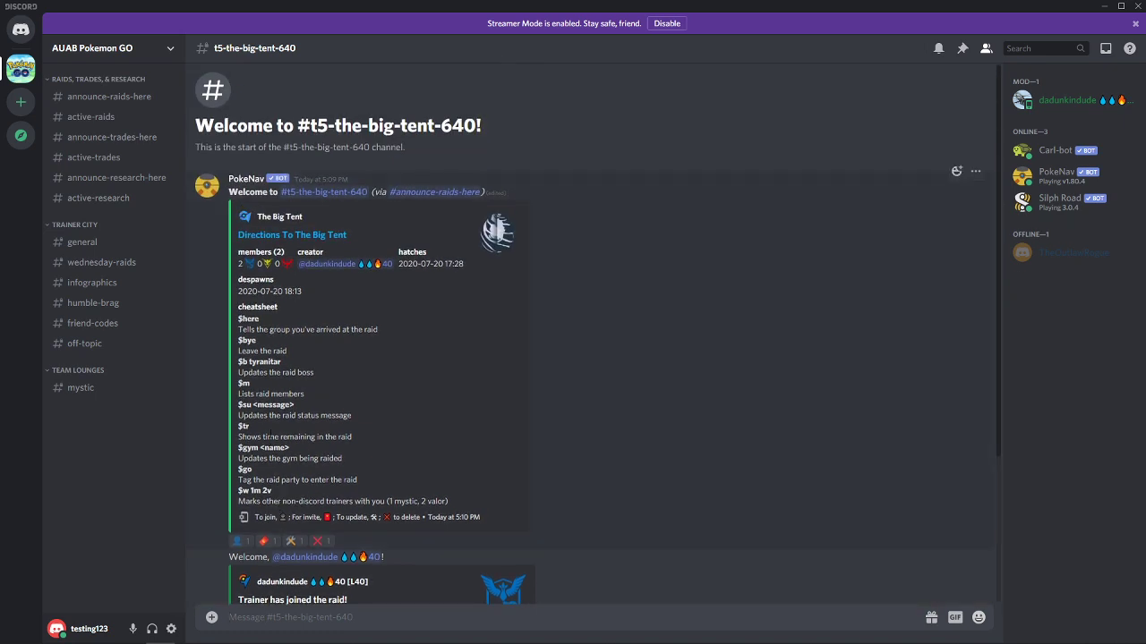
Step: Rejoin The Big Tent raid as a trainer needing an invite, using the red envelope reaction in active-raids
left_click(89, 126)
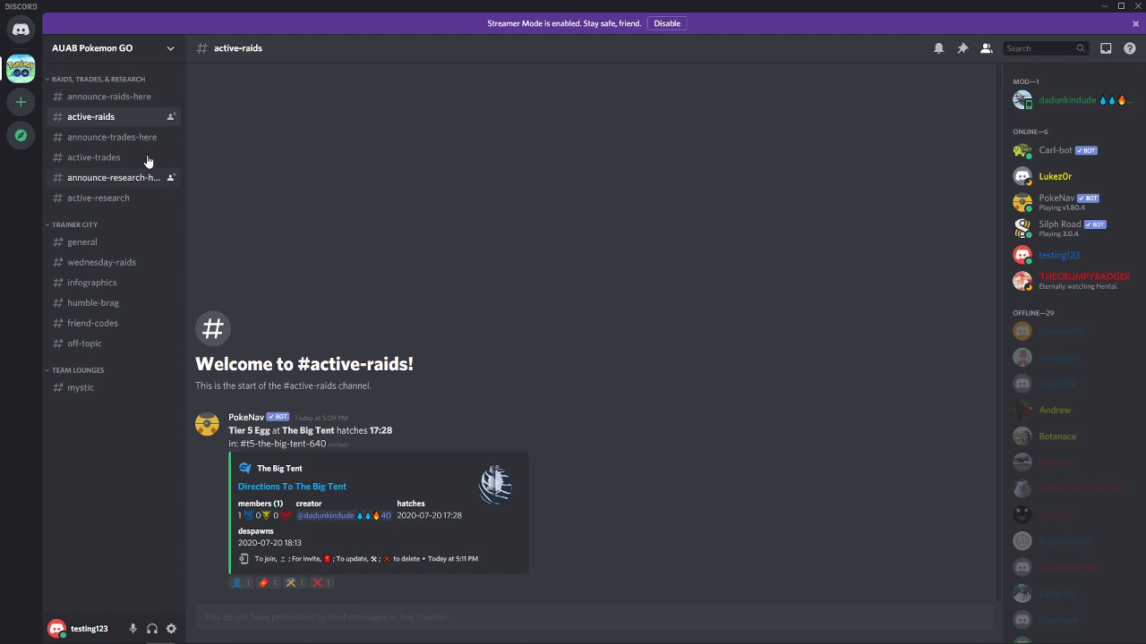
left_click(86, 97)
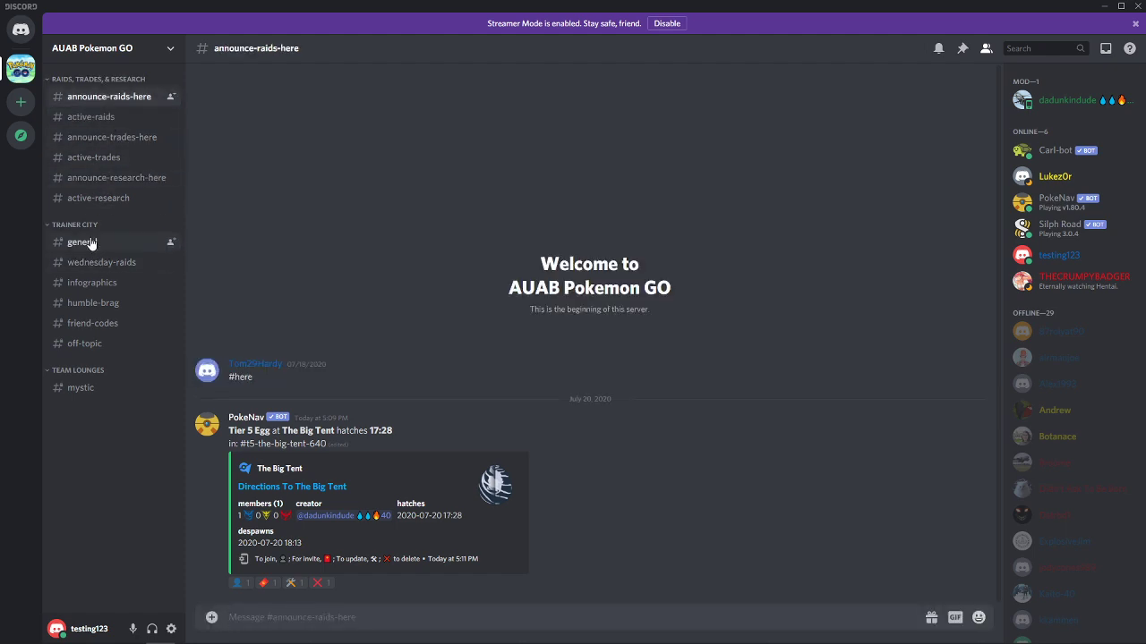
left_click(103, 120)
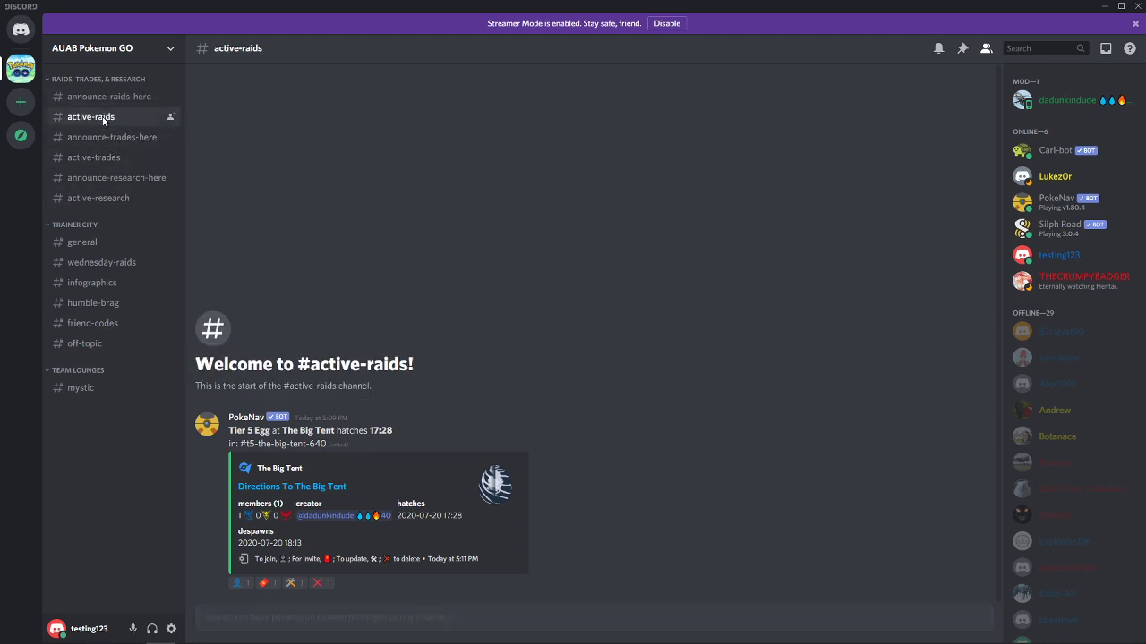
left_click(270, 587)
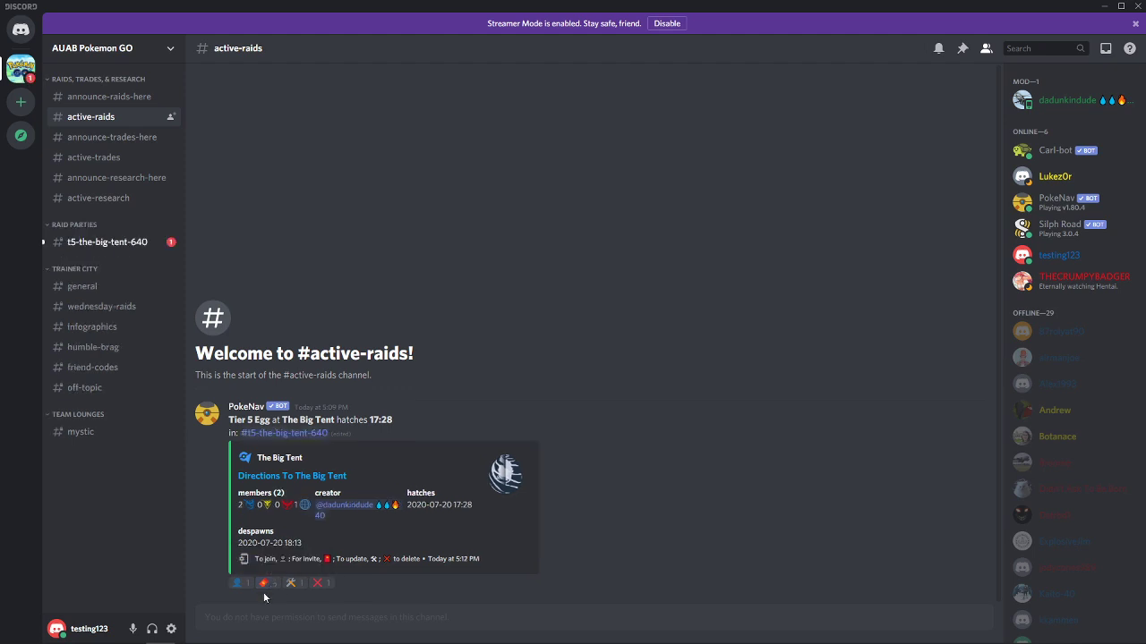
Step: Announce arrival at the raid in the t5-the-big-tent-640 channel with the $here command
left_click(85, 245)
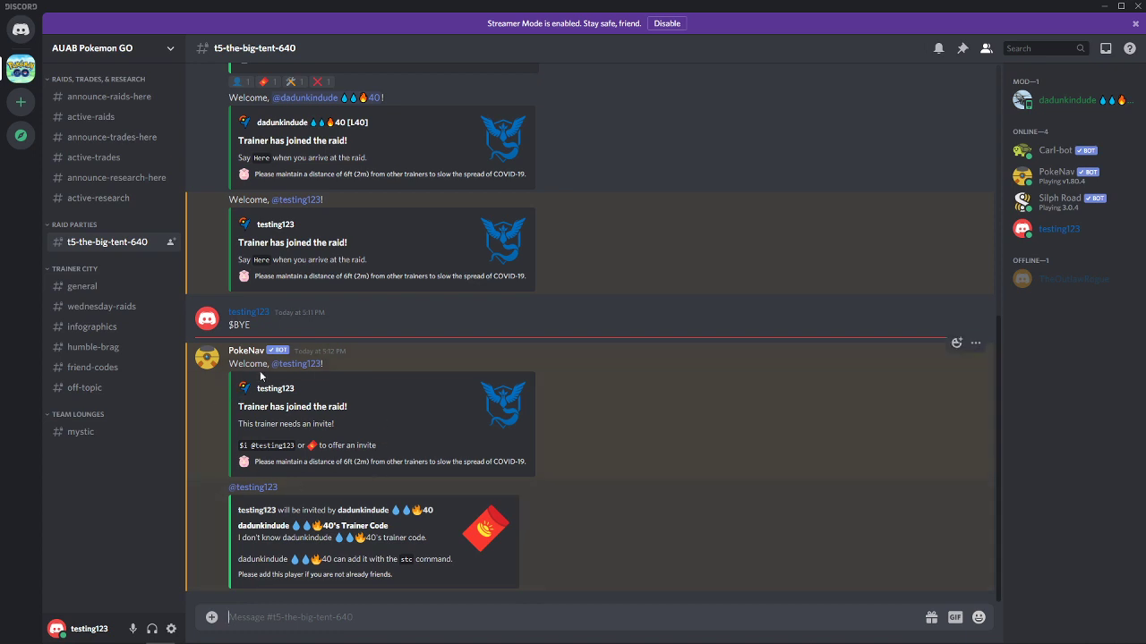
scroll(261, 377, "up", 5)
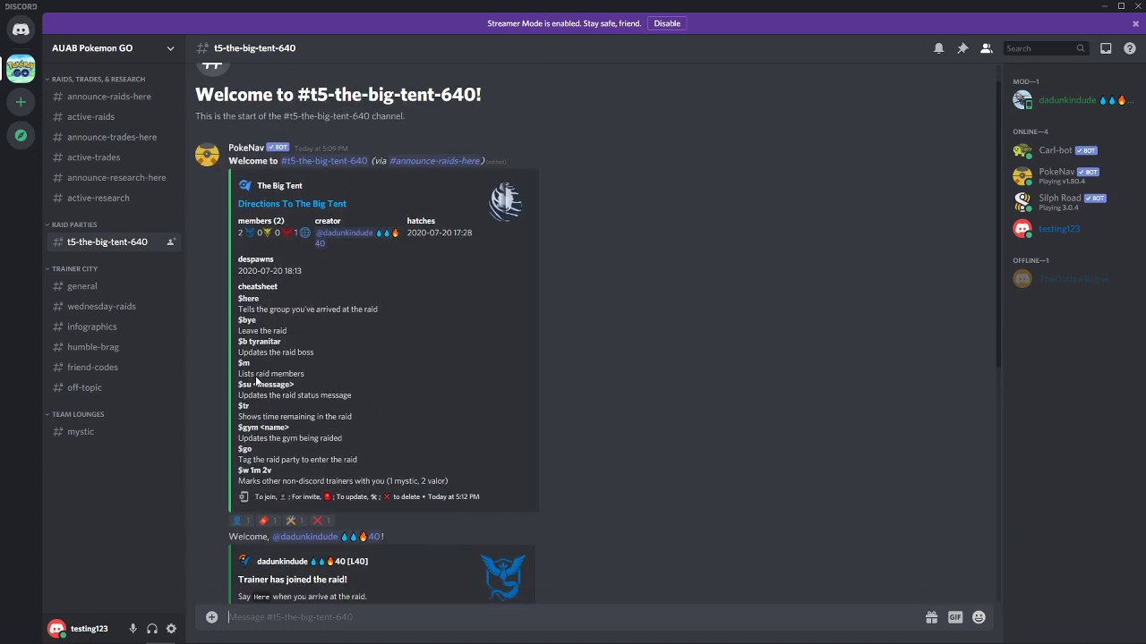
scroll(256, 380, "down", 5)
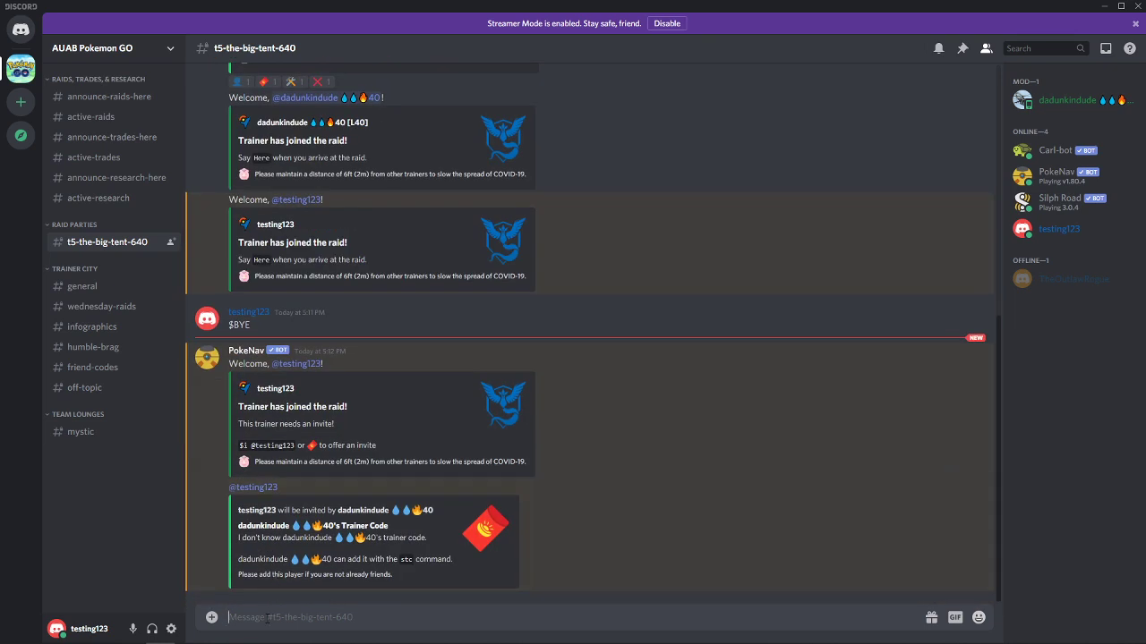
type("$here")
key("Return")
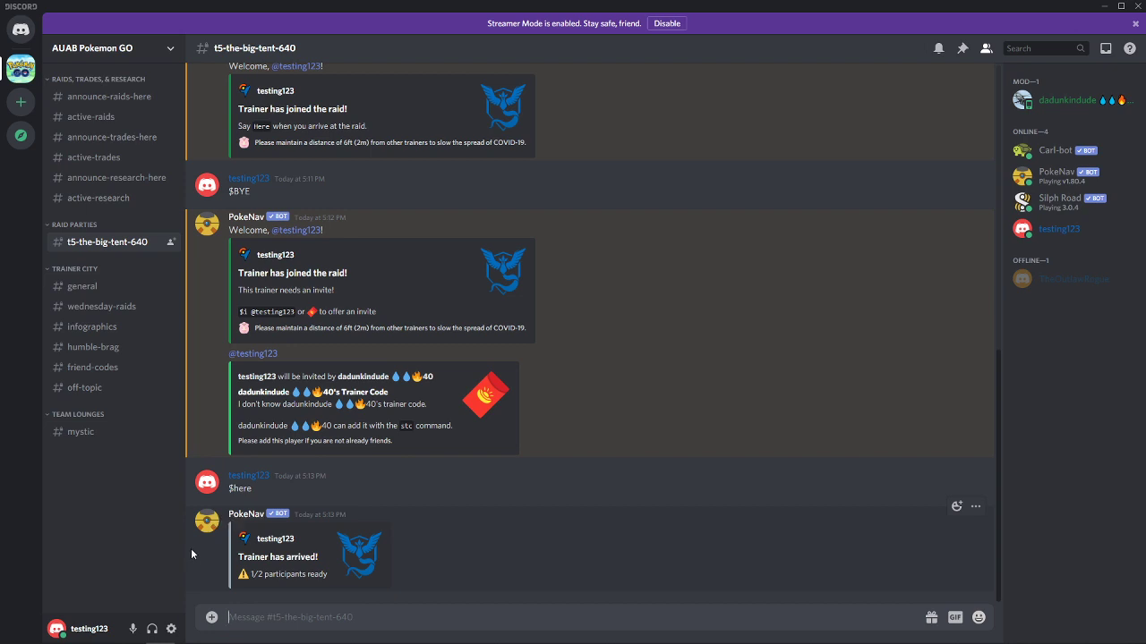
Step: Send $w 1m 1v 1i in the raid channel to register one extra mystic, one valor and one instinct trainer
scroll(190, 552, "up", 15)
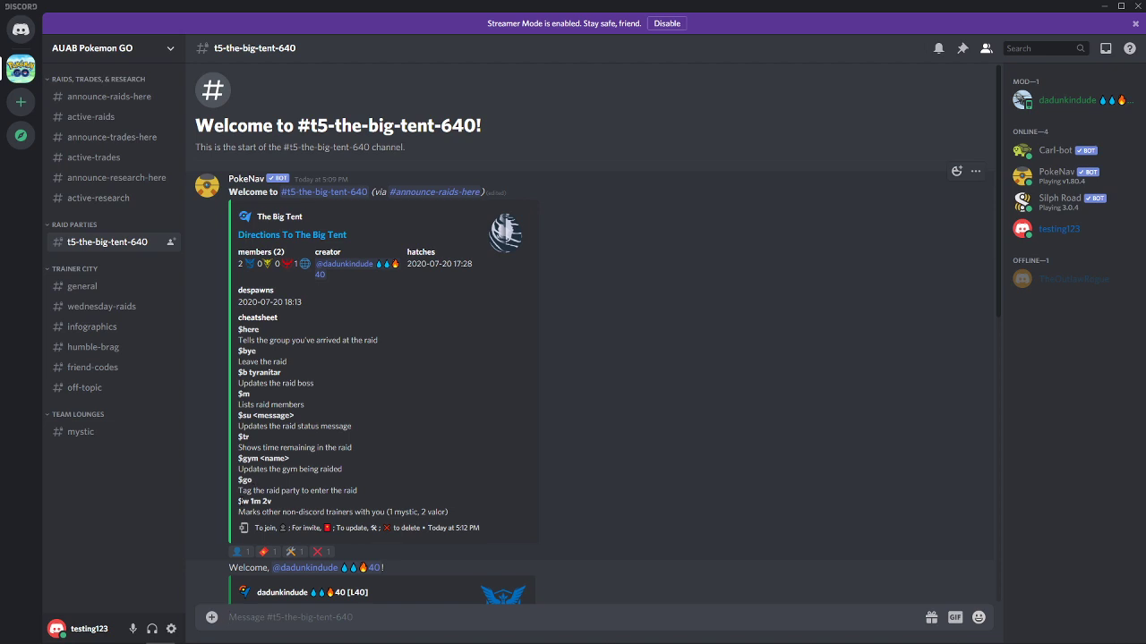
left_click_drag(239, 501, 272, 502)
scroll(281, 473, "down", 1)
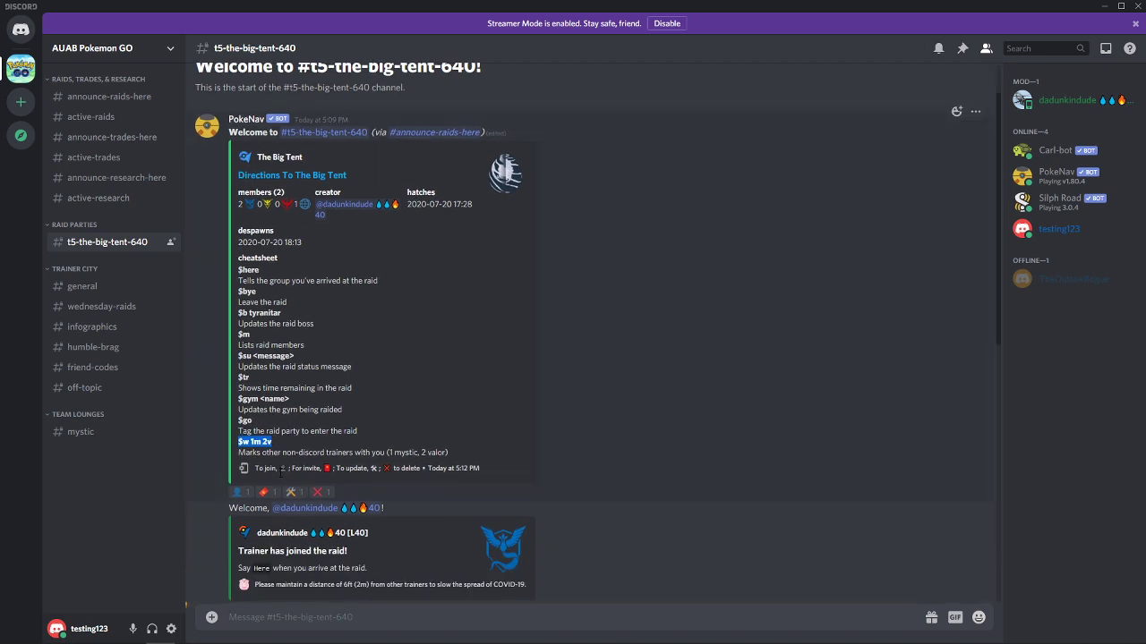
scroll(281, 473, "down", 6)
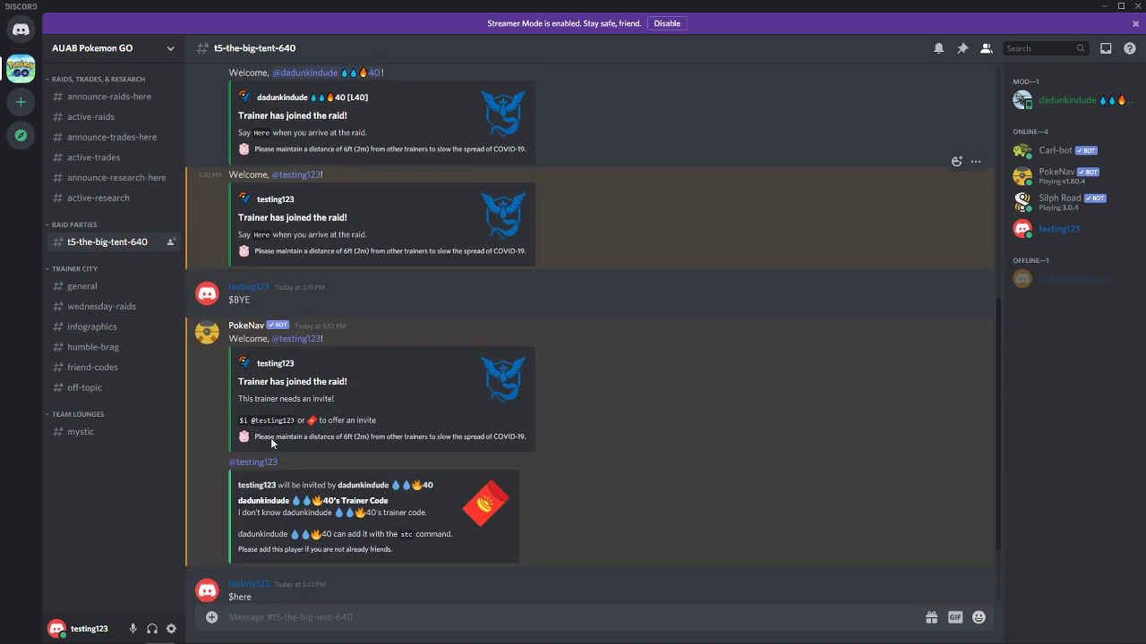
scroll(272, 445, "down", 1)
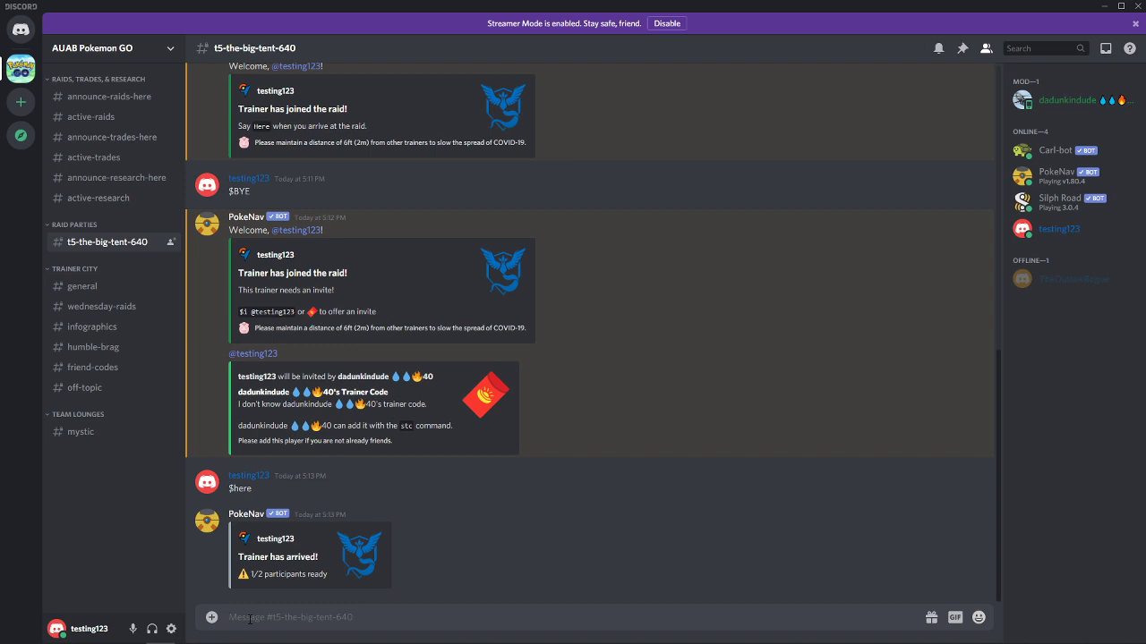
type("$w 1m")
type("1v 1u")
key("BackSpace")
key("BackSpace")
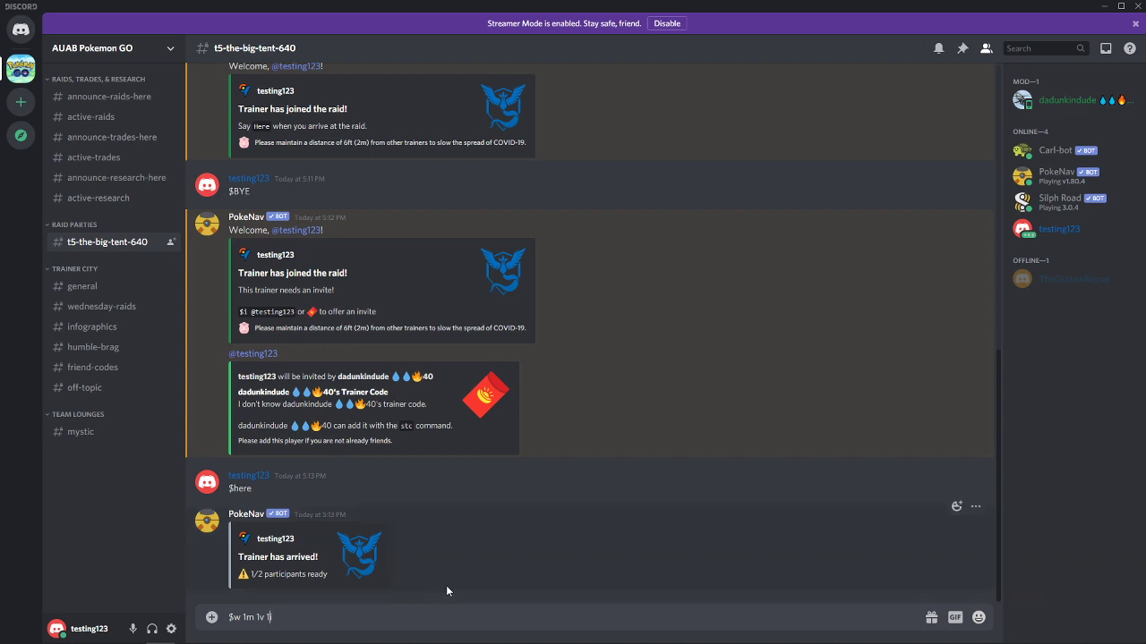
key("shift+Right")
key("shift+Right")
key("shift+Right")
key("shift+Right")
key("shift+Right")
key("shift+Right")
key("shift+Right")
key("shift+Right")
key("Right")
key("Left")
key("Left")
key("Left")
key("Left")
key("shift+Left")
key("shift+Left")
key("shift+Left")
key("shift+Left")
key("BackSpace")
key("BackSpace")
key("BackSpace")
key("BackSpace")
key("Left")
key("Left")
type("1m 1v 1i")
scroll(446, 586, "up", 4)
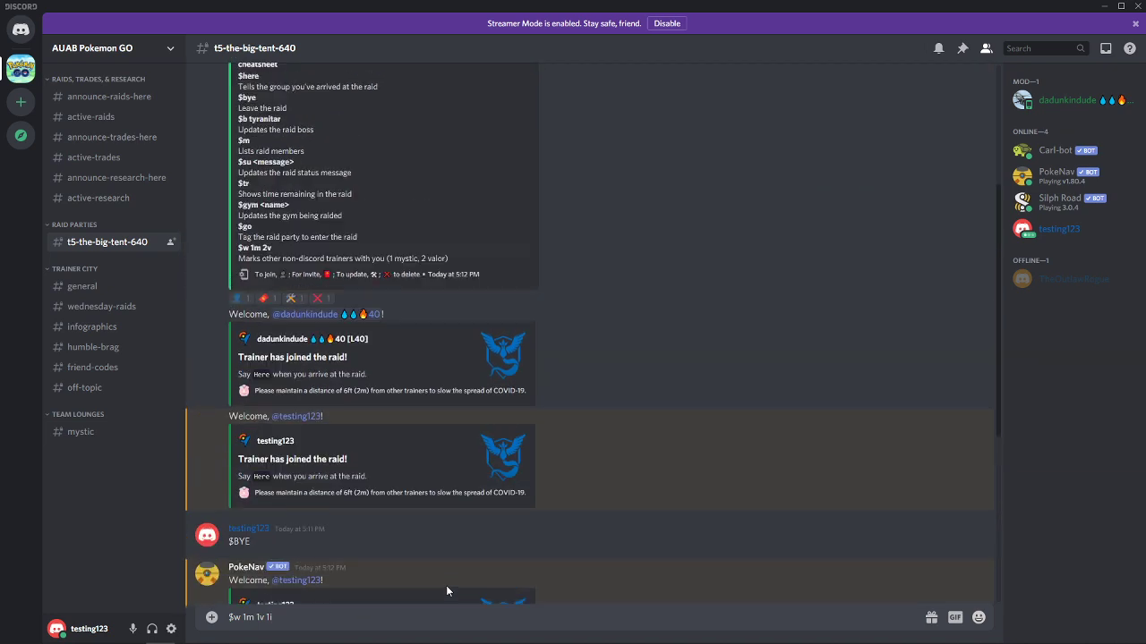
scroll(446, 585, "up", 3)
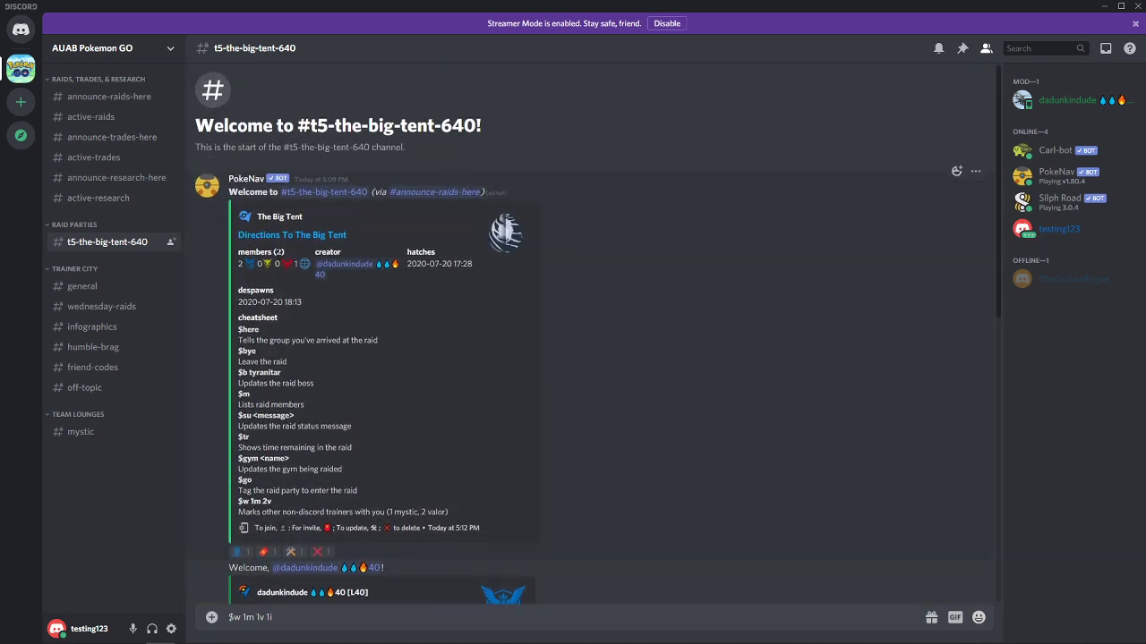
key("Return")
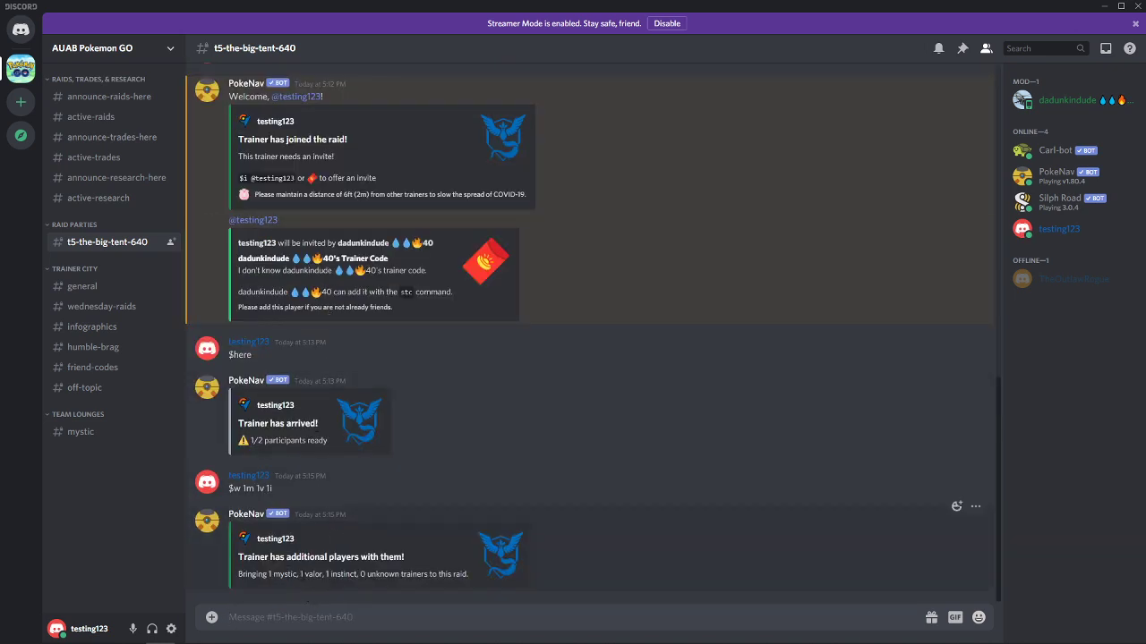
Step: Check the raid's member breakdown in its party channel, announce-raids-here and active-raids
scroll(207, 300, "up", 10)
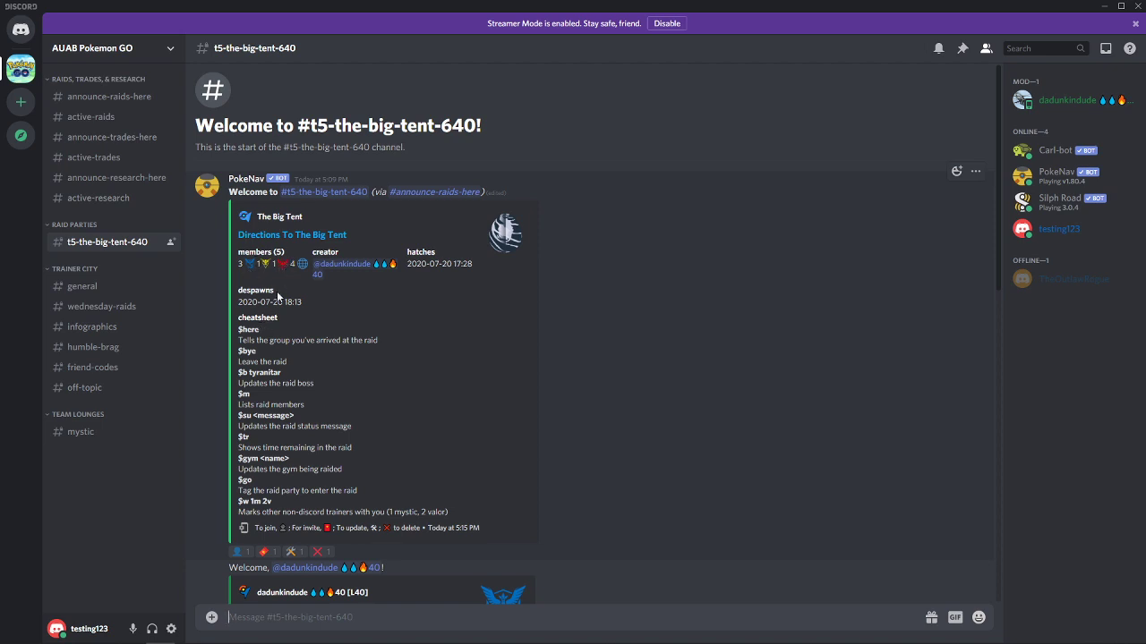
scroll(277, 291, "down", 5)
scroll(453, 338, "down", 5)
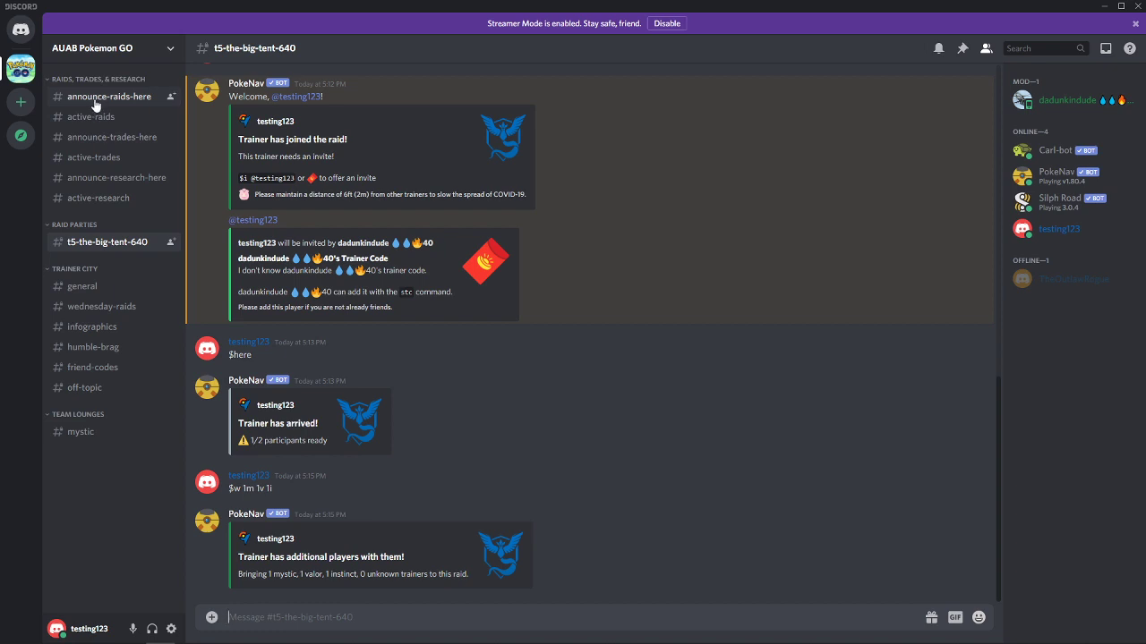
left_click(96, 103)
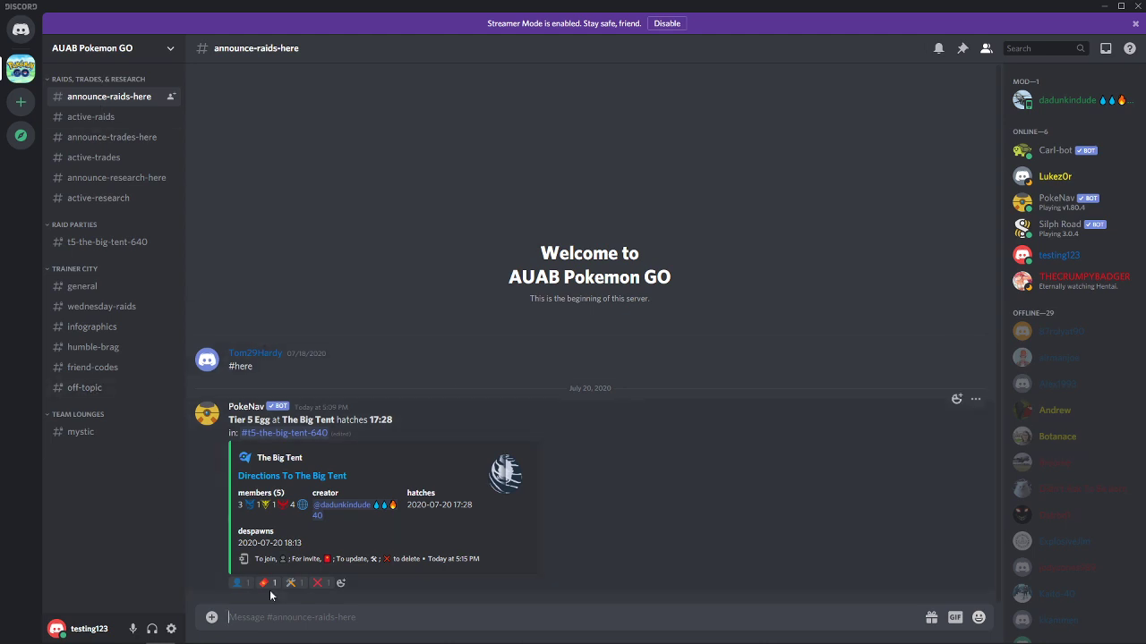
left_click(90, 119)
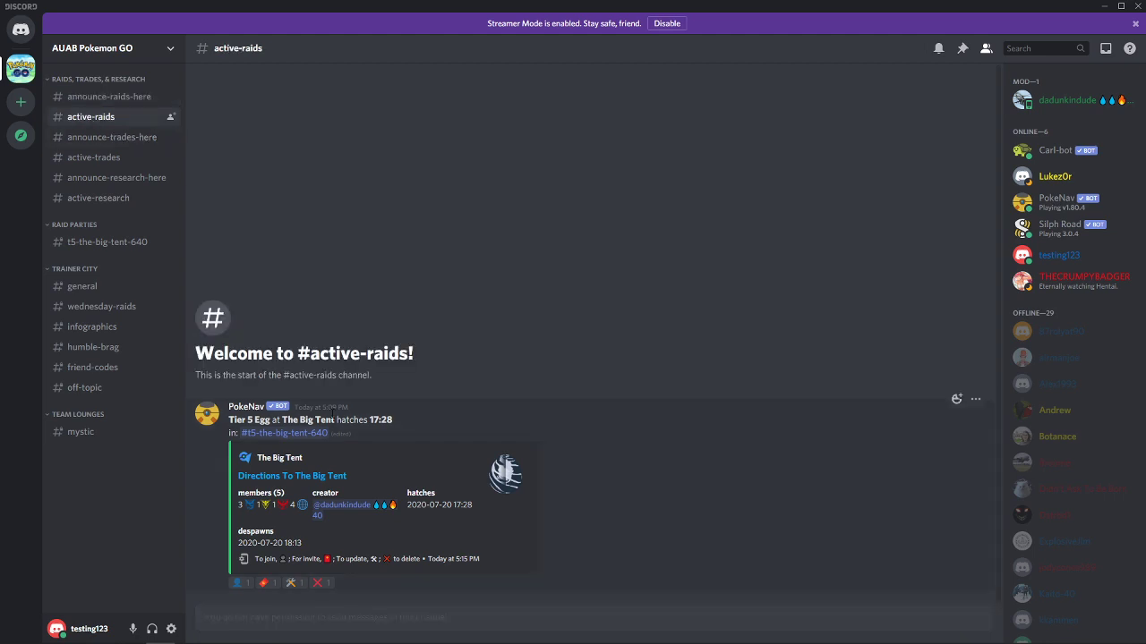
Step: Review the command cheatsheet and message history in the t5-the-big-tent-640 channel
left_click(100, 246)
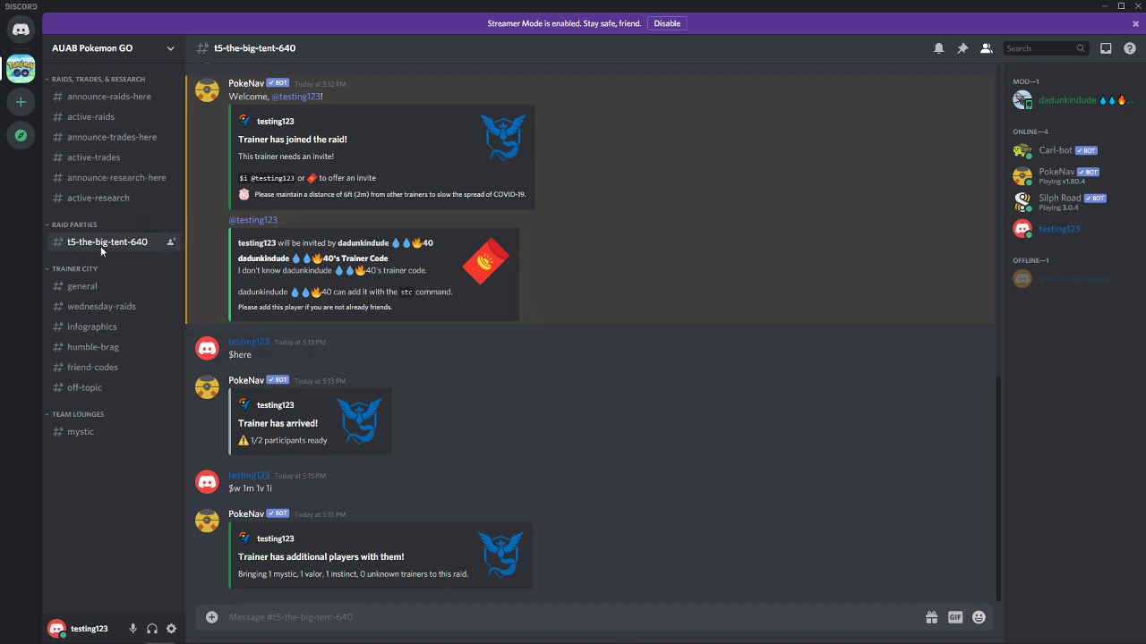
scroll(330, 332, "up", 15)
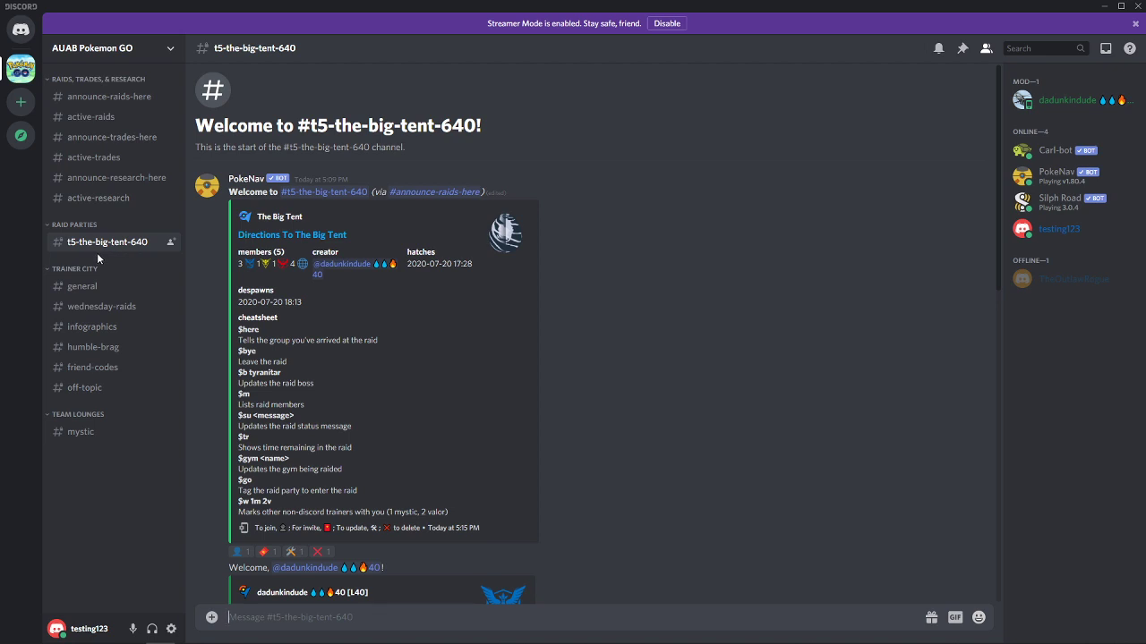
scroll(290, 304, "down", 3)
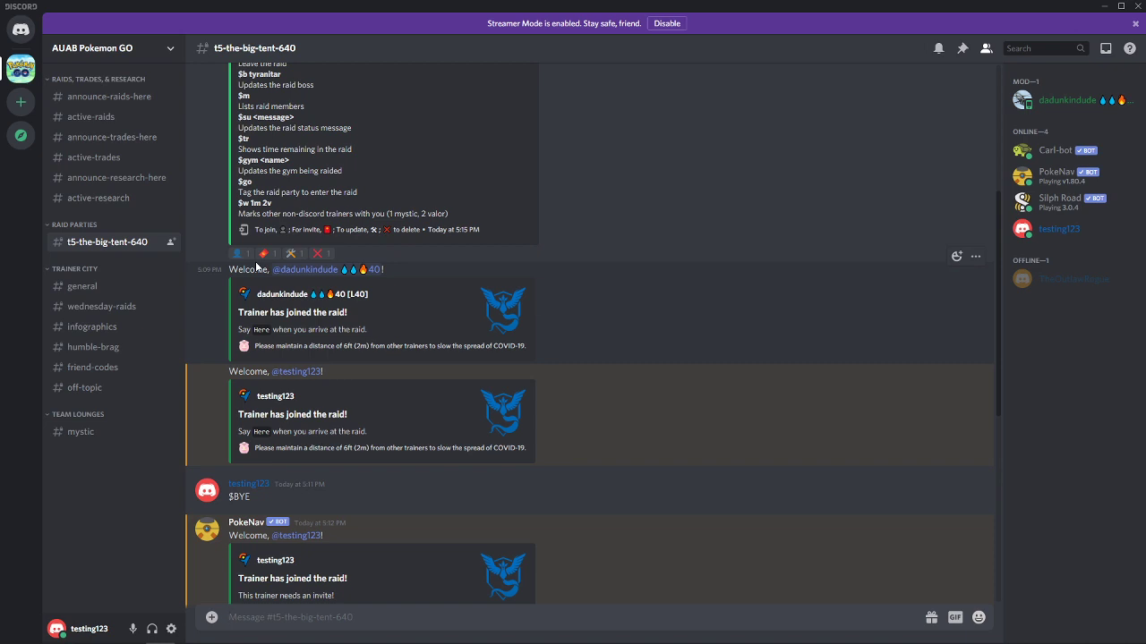
scroll(257, 267, "down", 5)
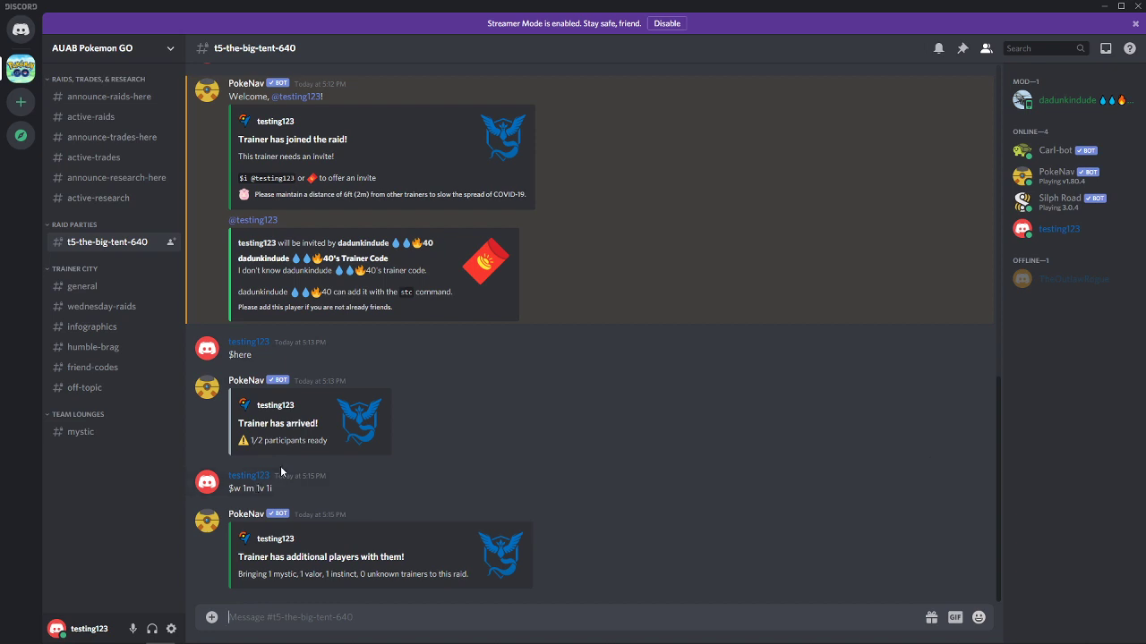
scroll(272, 456, "up", 15)
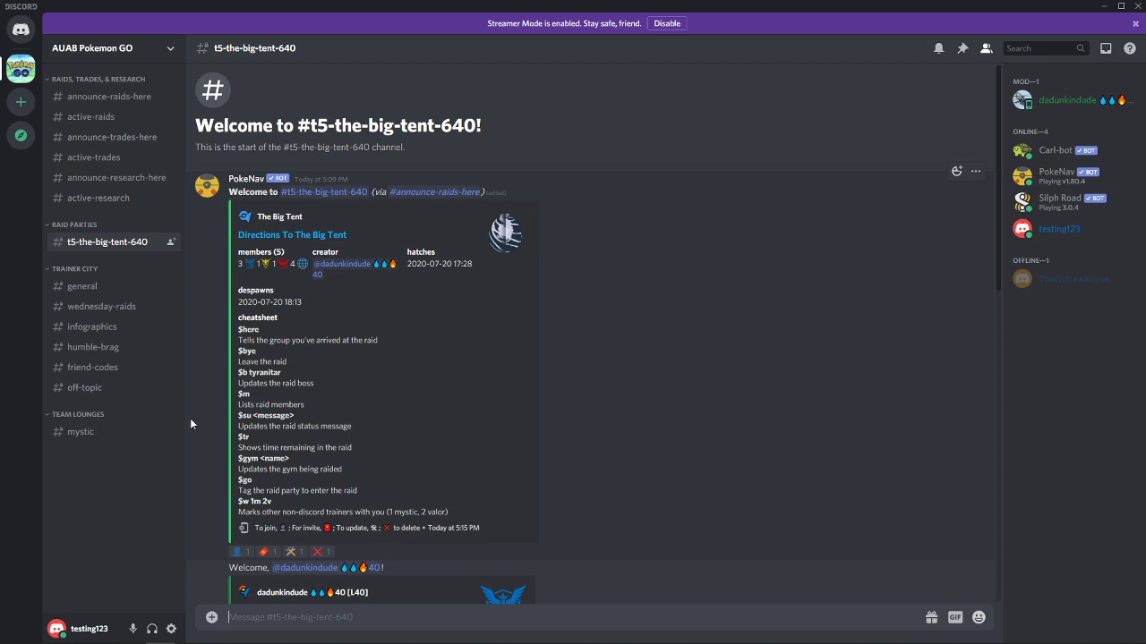
scroll(229, 350, "down", 5)
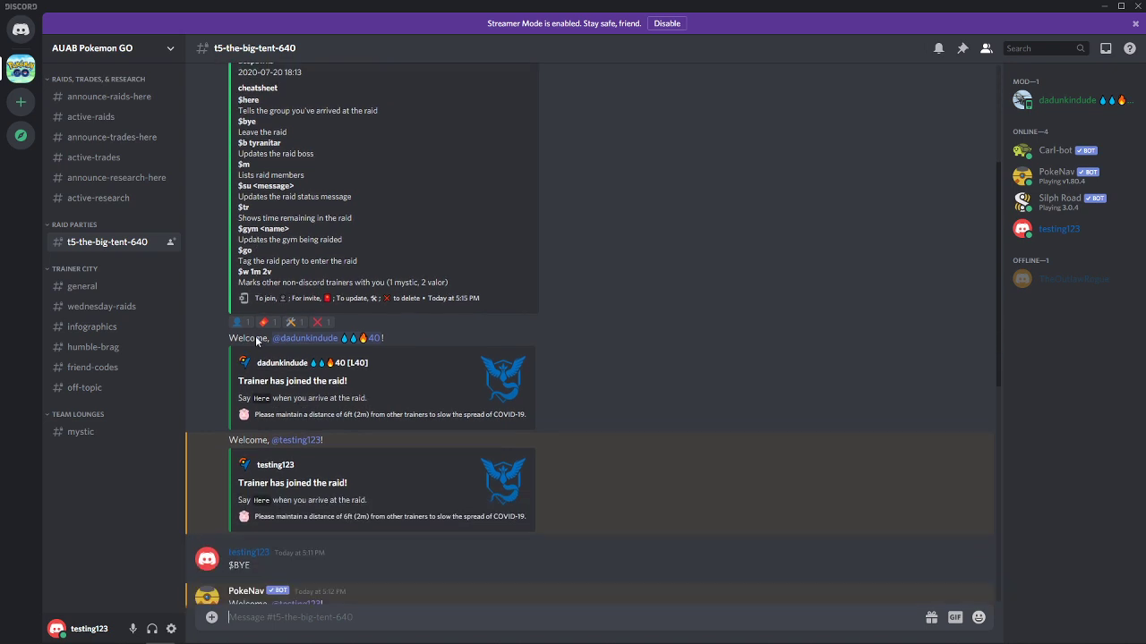
scroll(247, 344, "up", 5)
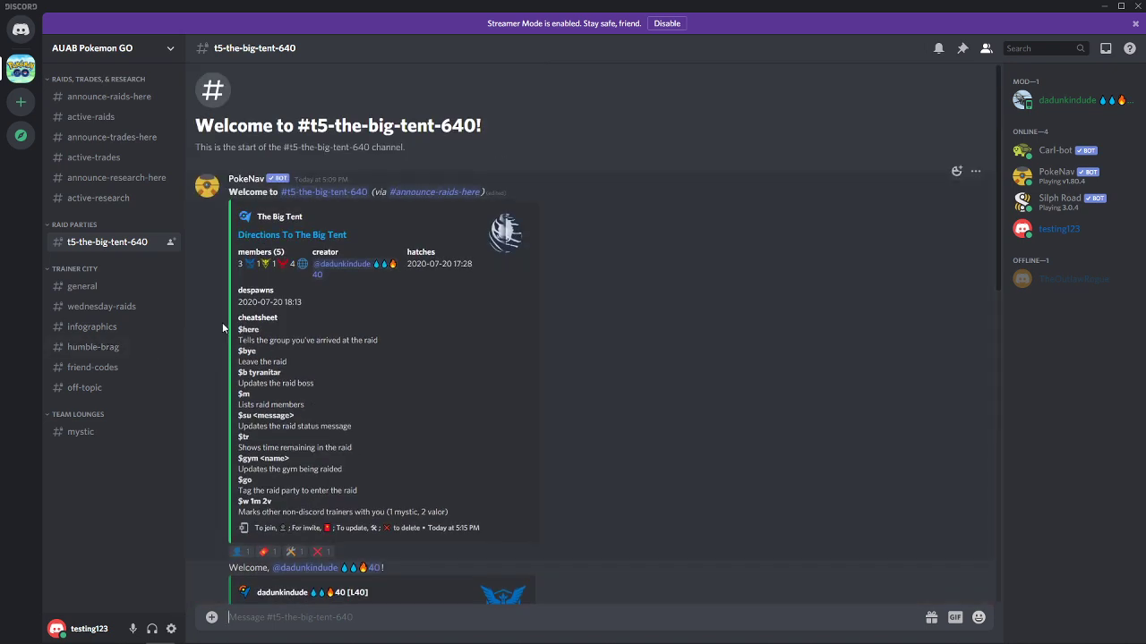